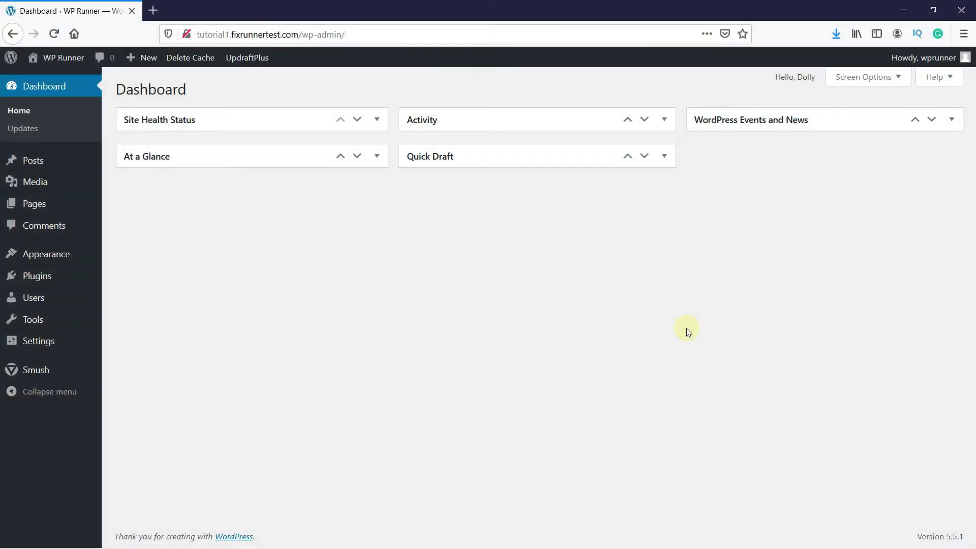
# On the Add Plugins page, search the plugin directory for 'wordfence'.
pyautogui.moveTo(73, 276)
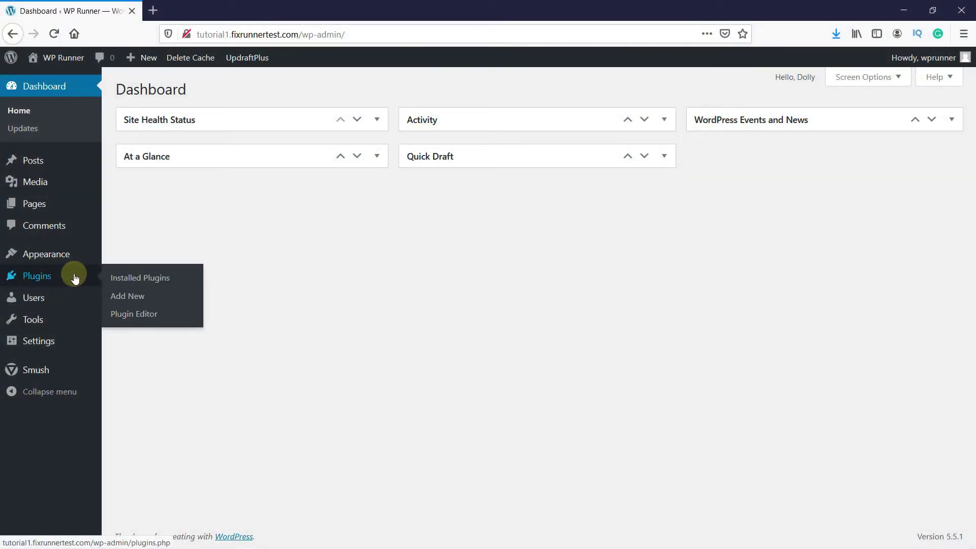
pyautogui.click(129, 303)
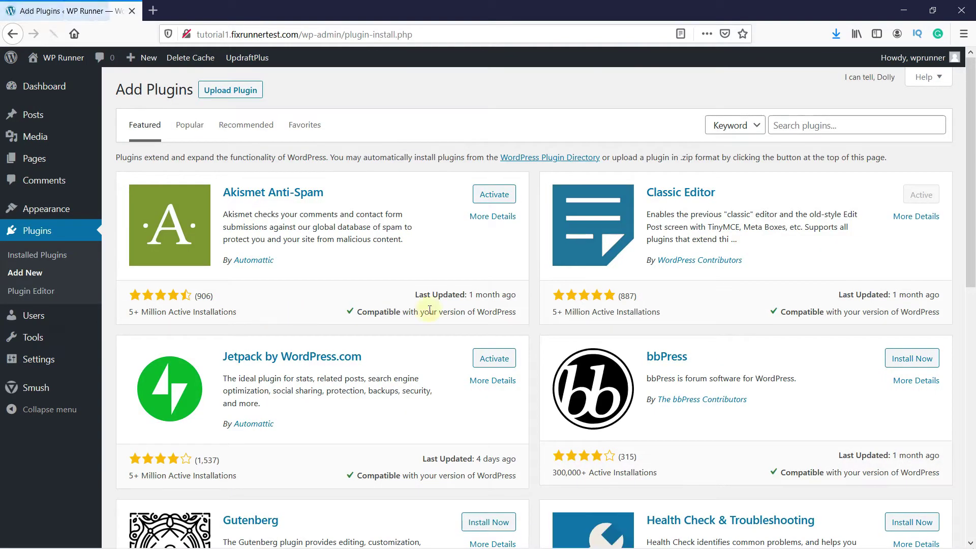
pyautogui.click(824, 127)
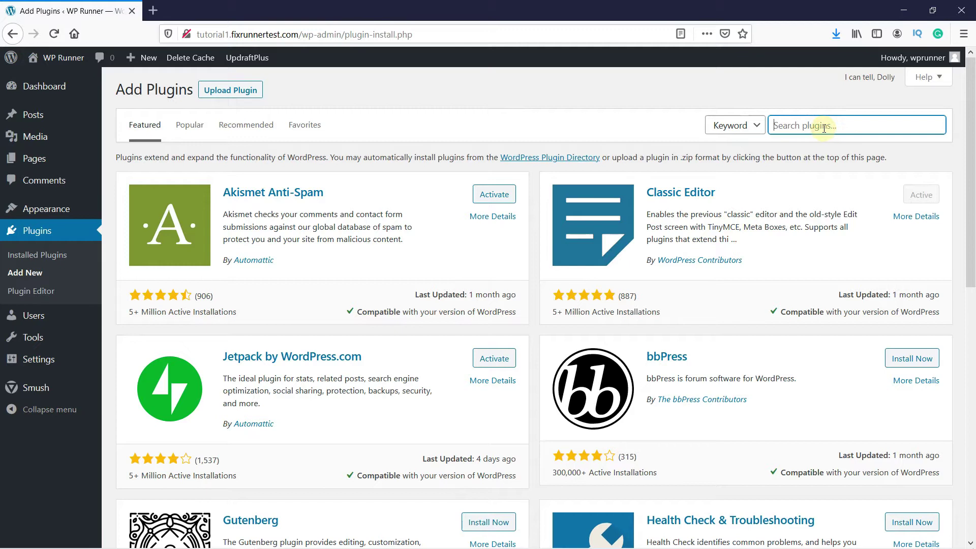
pyautogui.write('wordfe')
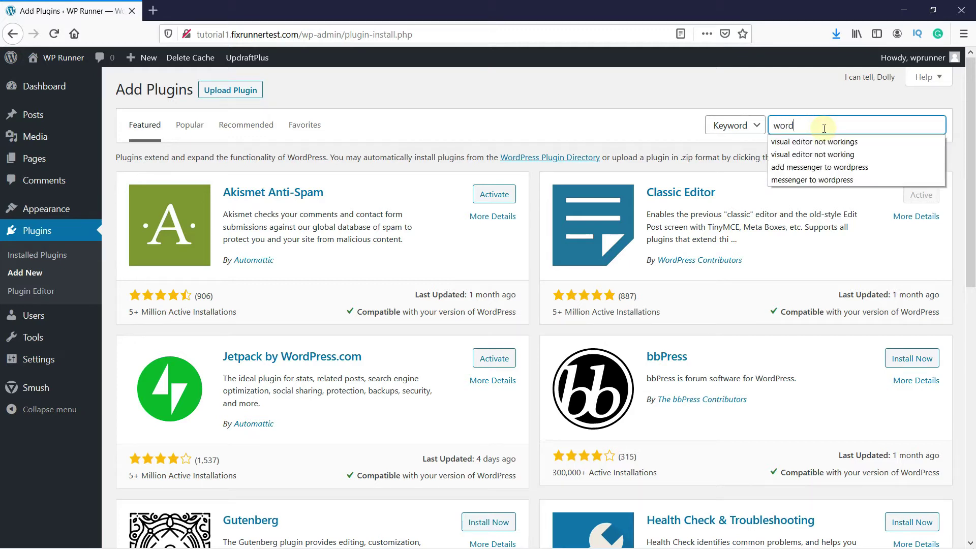
pyautogui.write('nce')
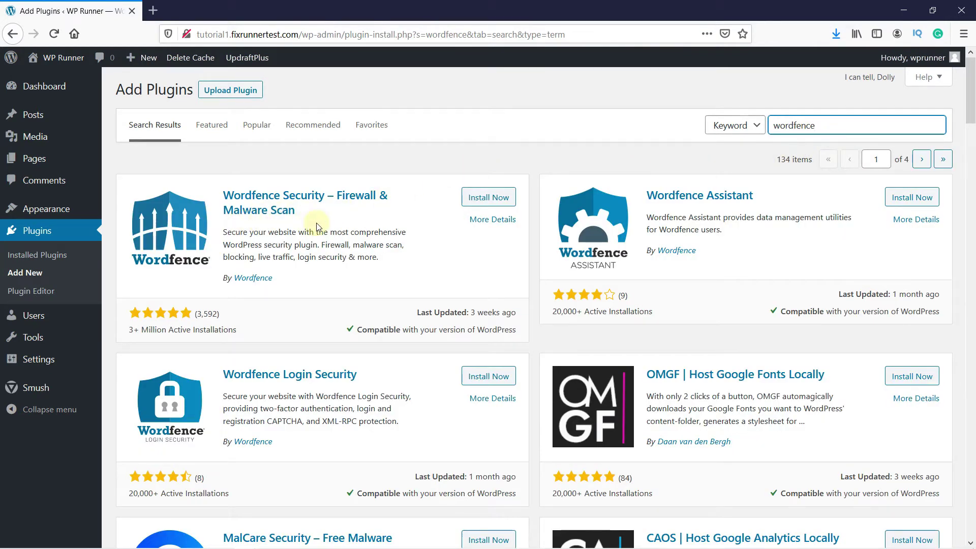
# Install and activate the Wordfence Security plugin.
pyautogui.click(479, 203)
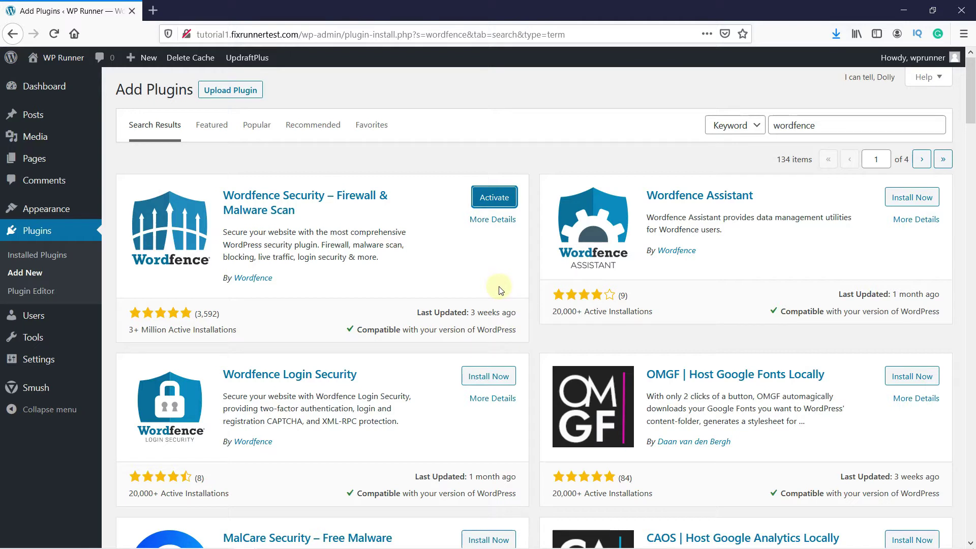
pyautogui.click(496, 201)
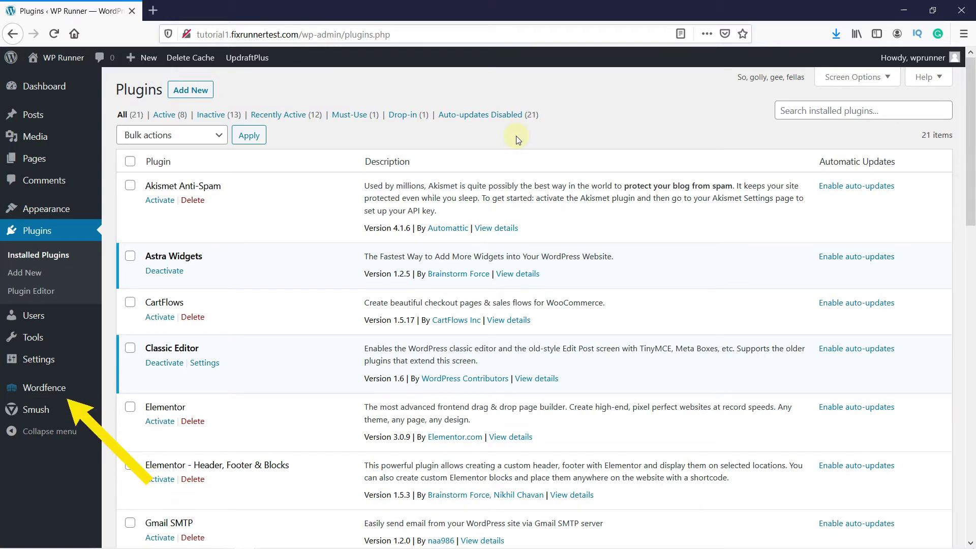
# Open the Wordfence Scan page and review the Standard scan type and previous results.
pyautogui.moveTo(57, 390)
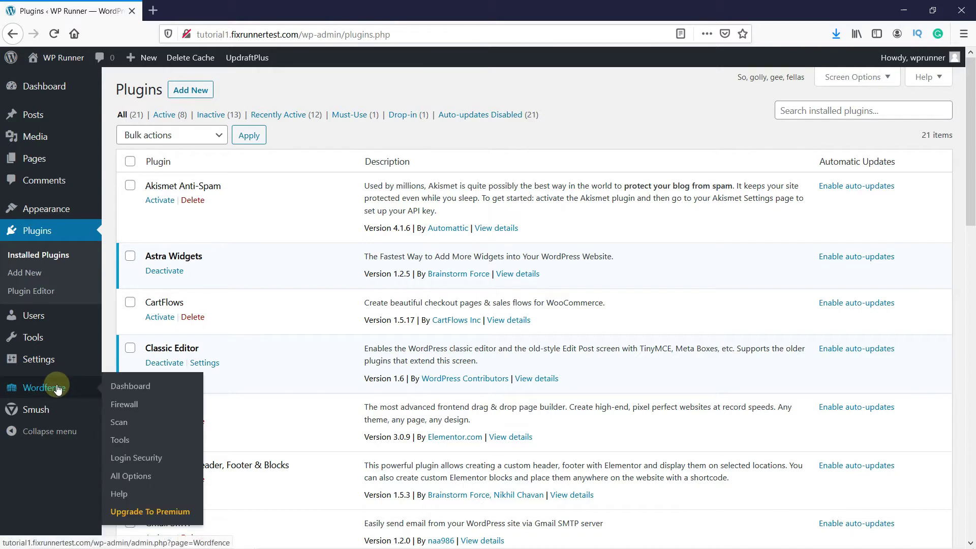
pyautogui.click(126, 430)
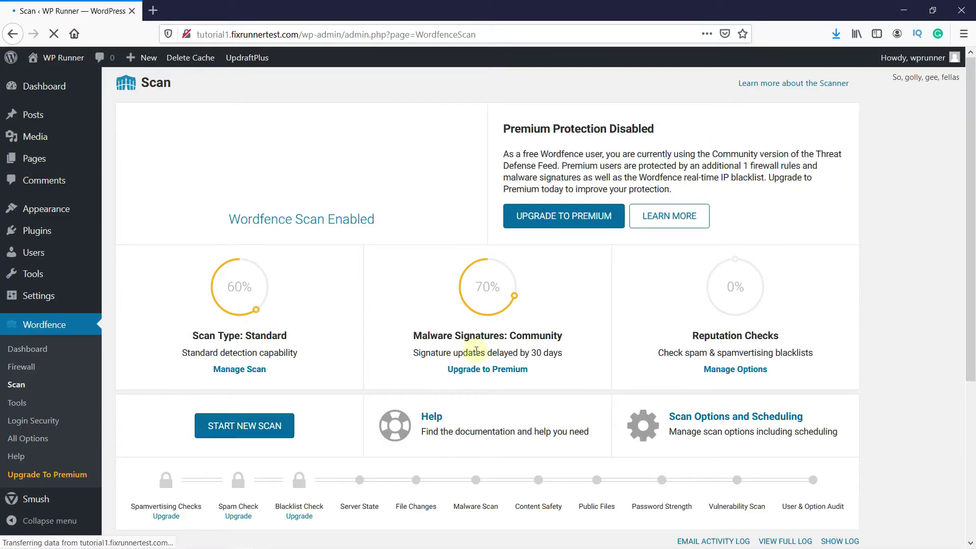
pyautogui.scroll(-2, 896, 293)
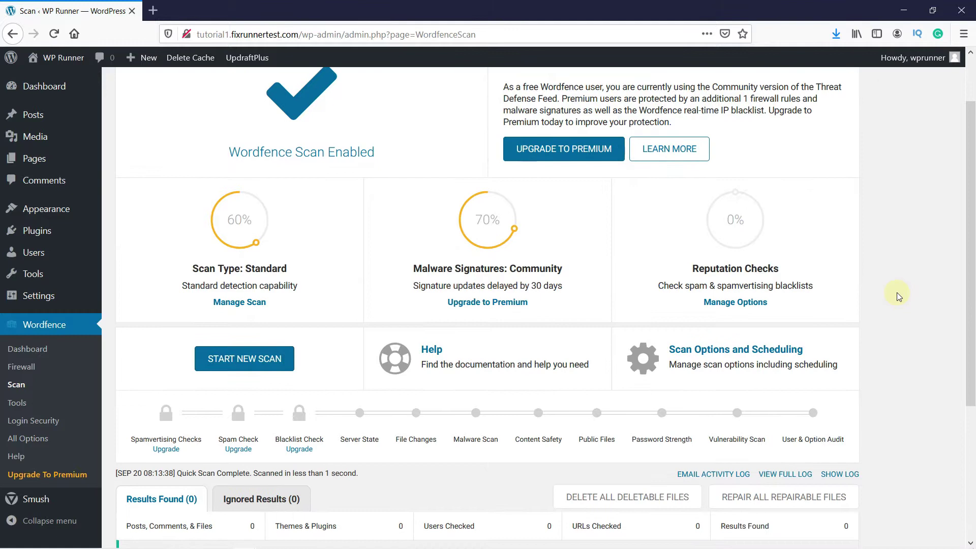
pyautogui.scroll(2, 897, 292)
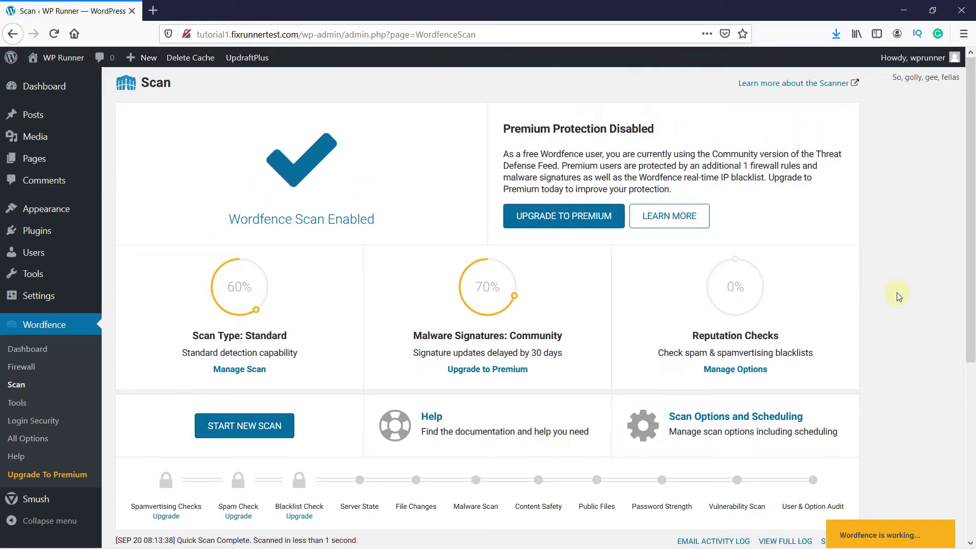
# Change the Wordfence scan type to High Sensitivity in Scan Options and save.
pyautogui.click(683, 424)
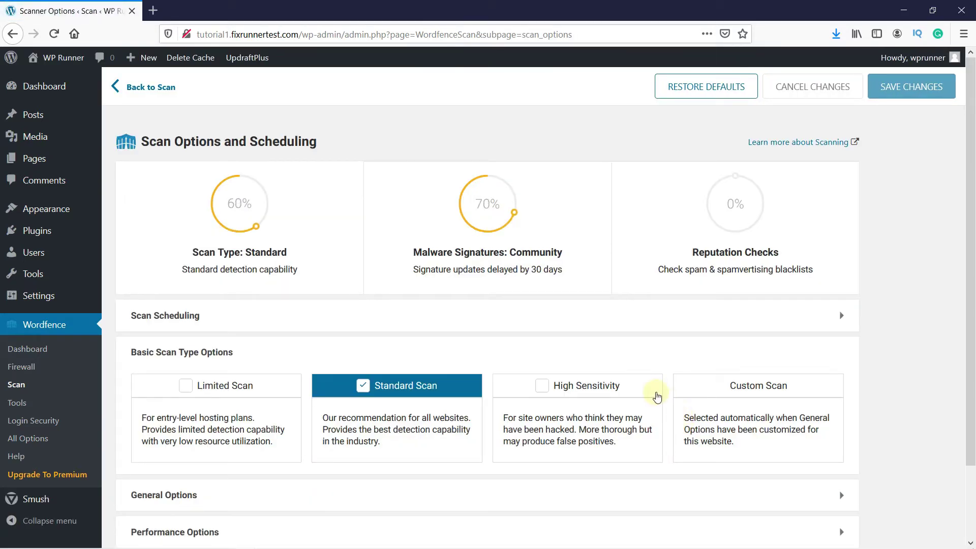
pyautogui.click(543, 386)
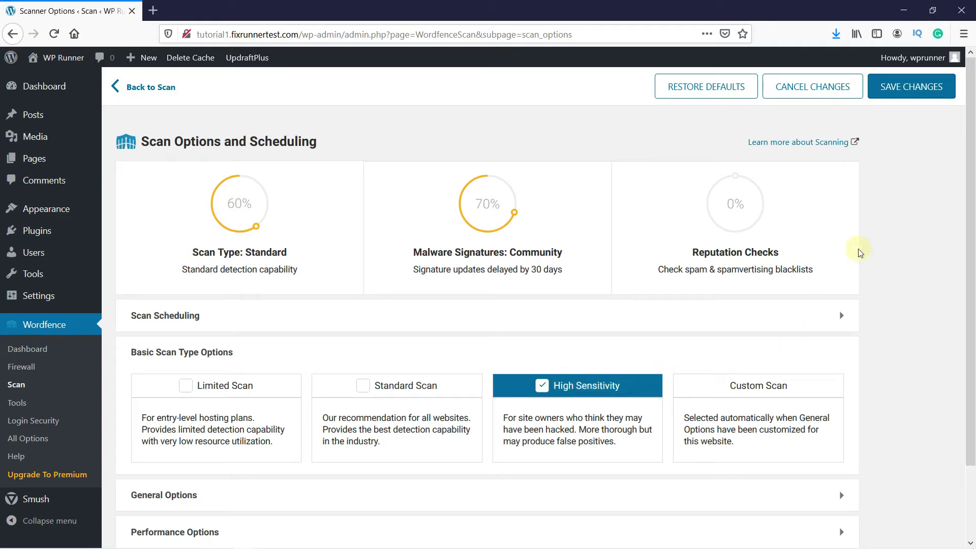
pyautogui.click(909, 101)
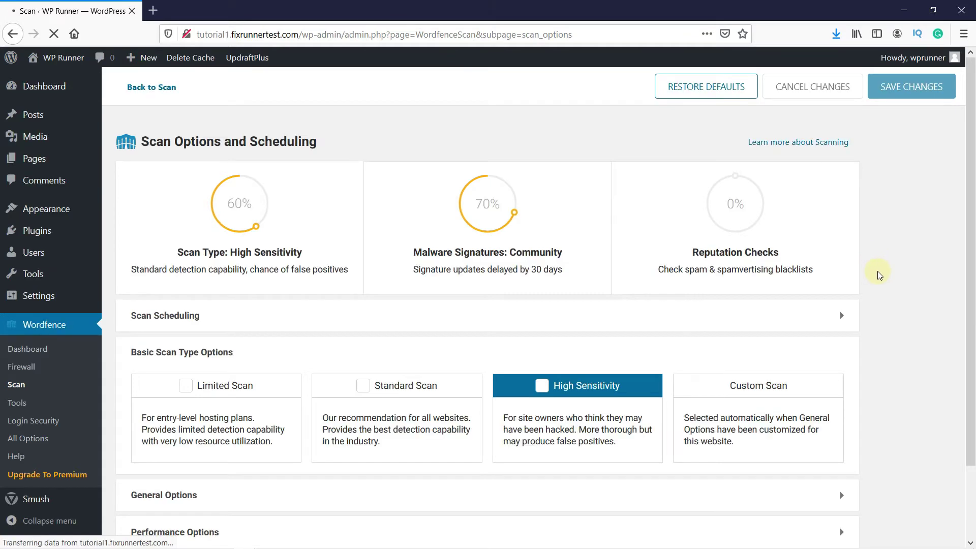
# Start a new Wordfence scan and scroll to its 2 modified theme-file results.
pyautogui.click(130, 90)
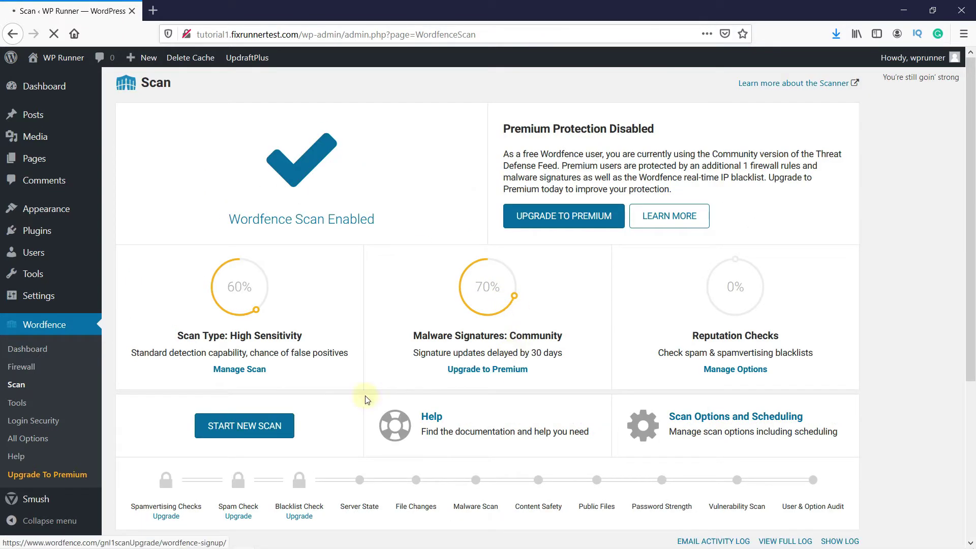
pyautogui.click(233, 435)
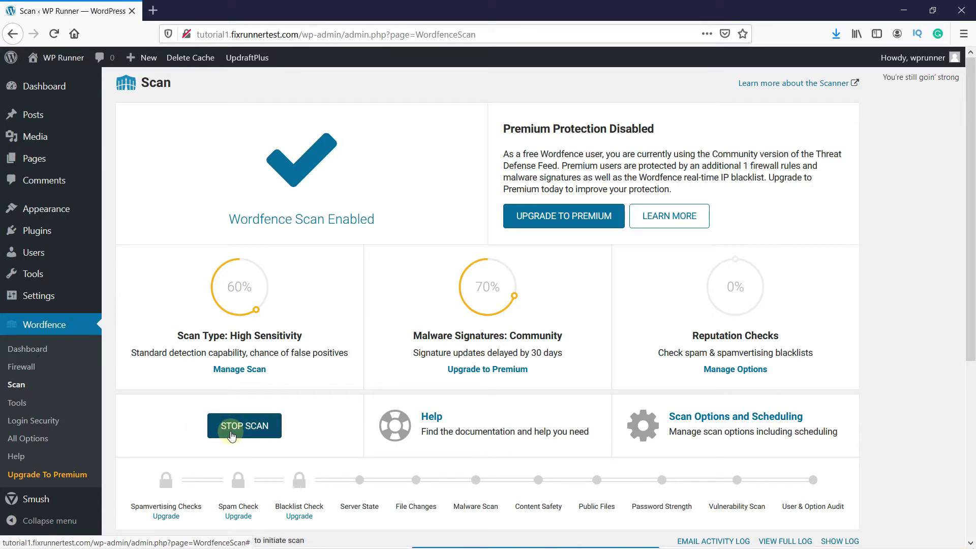
pyautogui.scroll(-5, 368, 395)
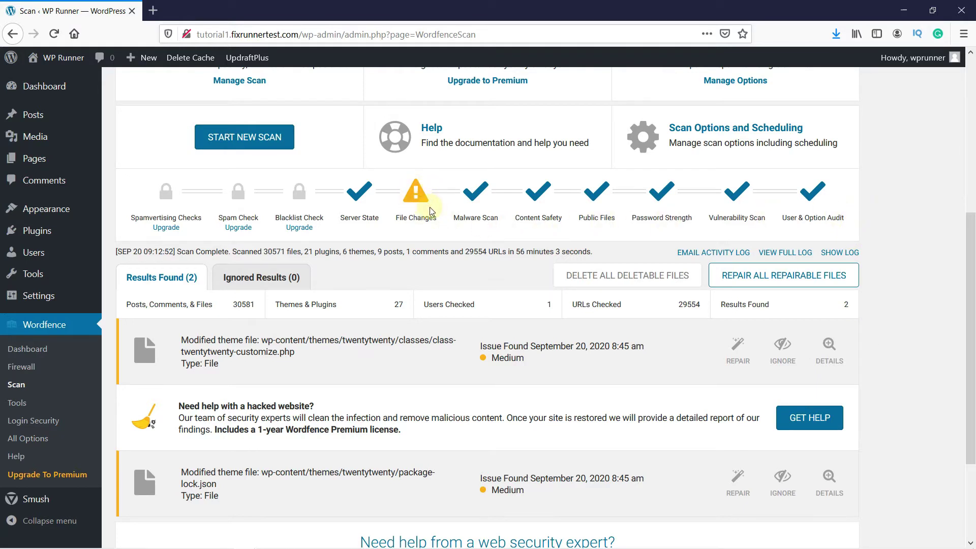
# Repair all repairable flagged twentytwenty theme files and confirm the repair.
pyautogui.click(803, 280)
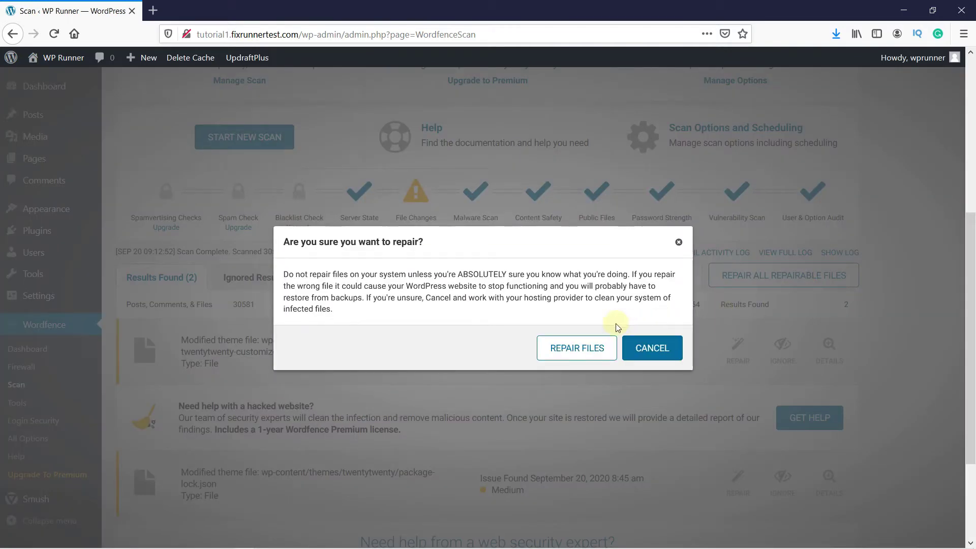
pyautogui.click(593, 348)
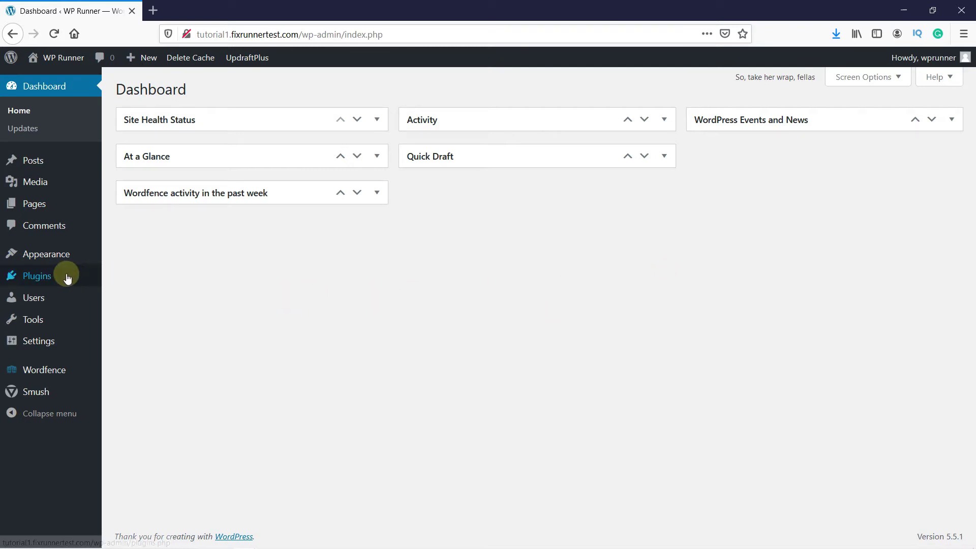
# On the Add Plugins page, search the plugin directory for 'exploit scanner'.
pyautogui.moveTo(68, 276)
pyautogui.click(127, 296)
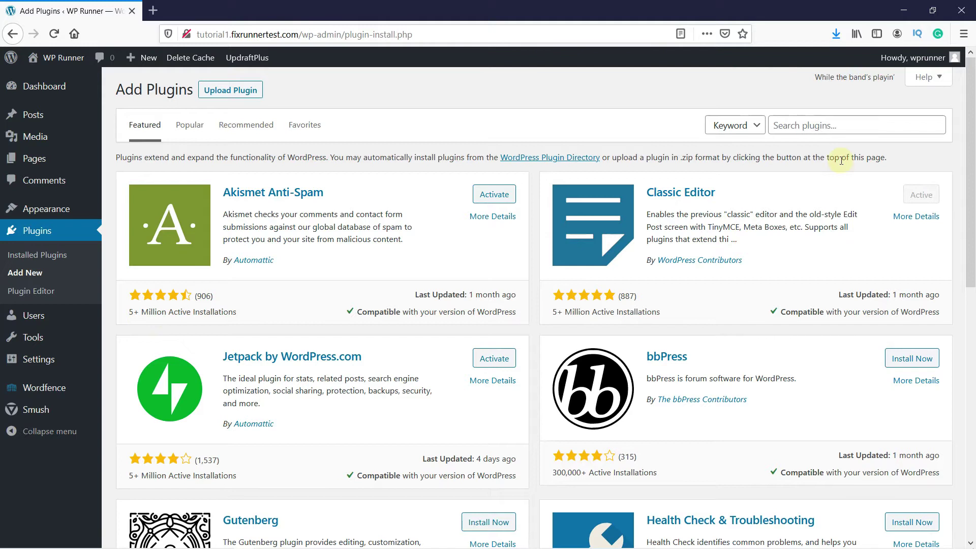
pyautogui.click(832, 127)
pyautogui.write('exploit sca')
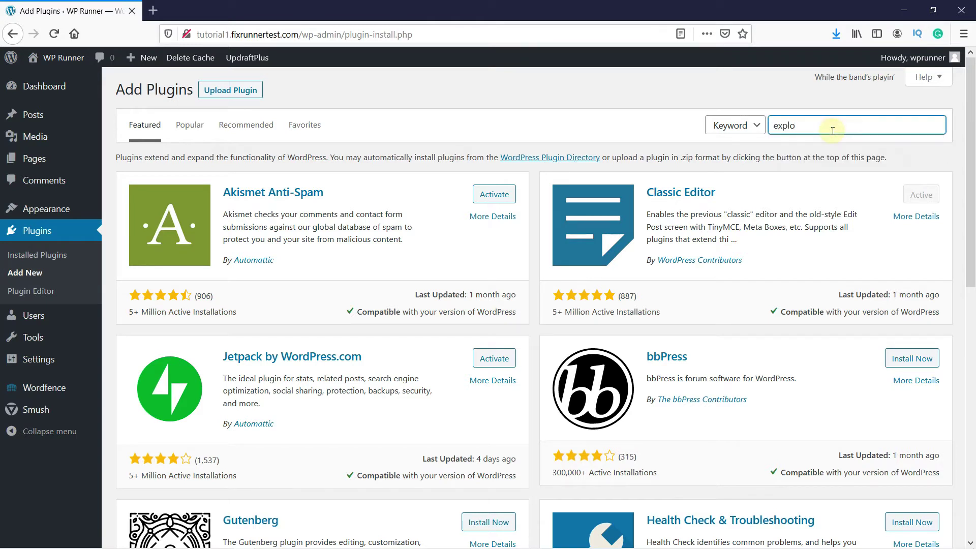
pyautogui.write('nner')
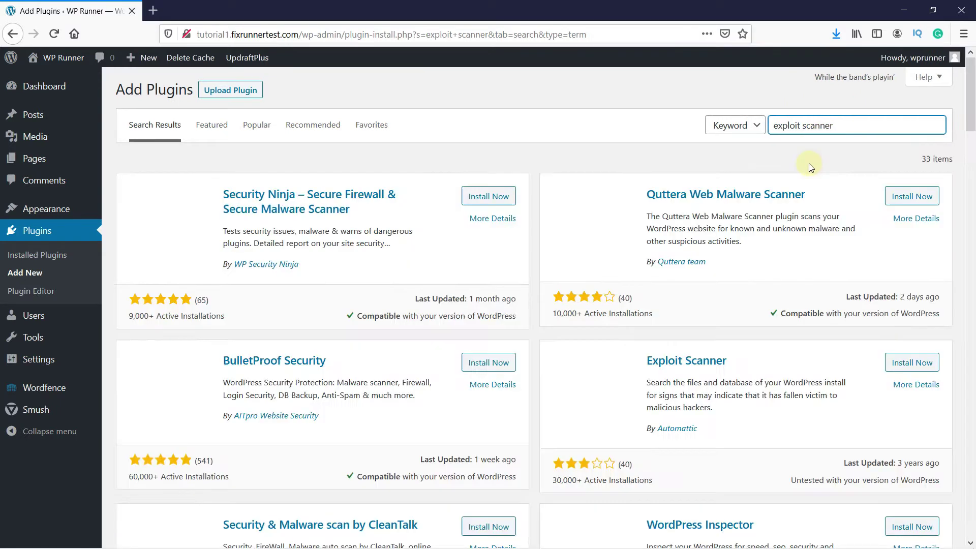
# Install and activate the Exploit Scanner plugin.
pyautogui.scroll(-2, 762, 285)
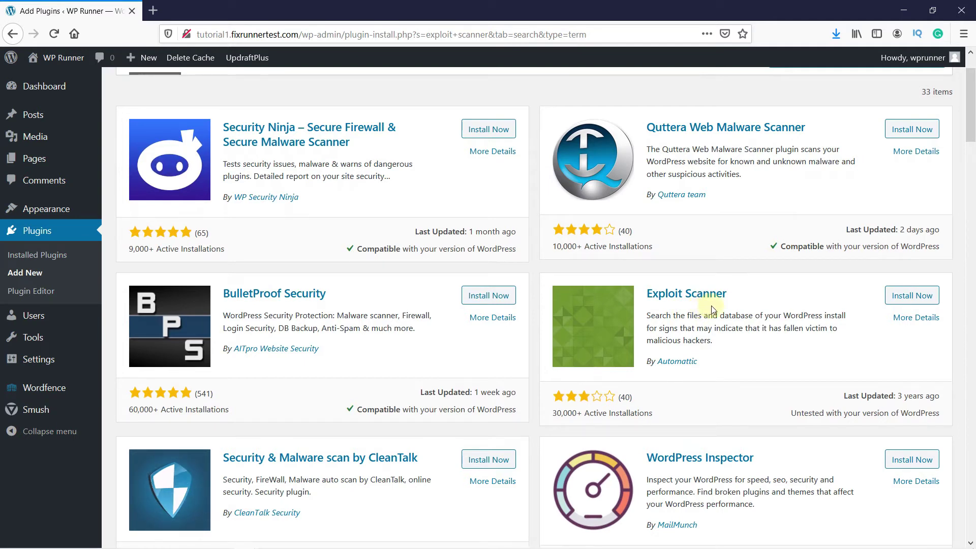
pyautogui.click(913, 297)
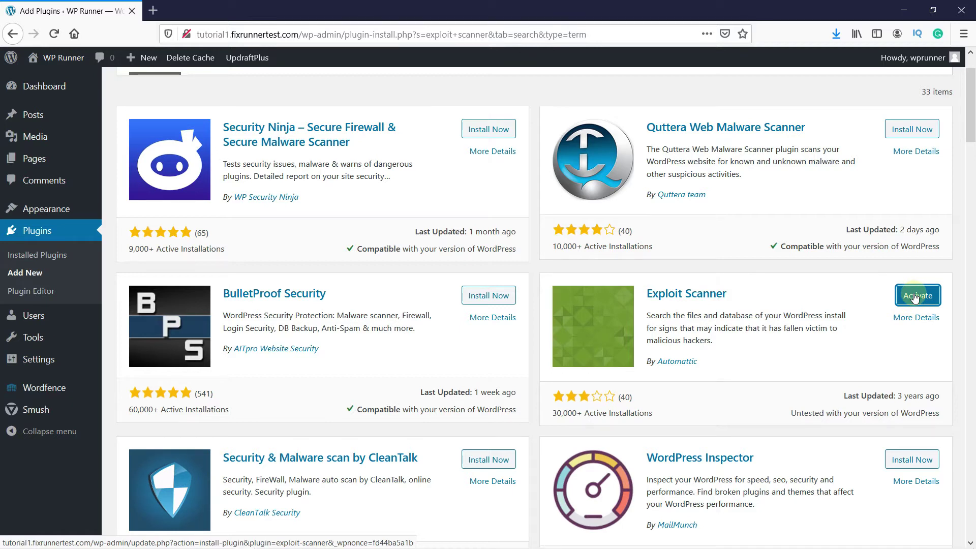
pyautogui.click(915, 297)
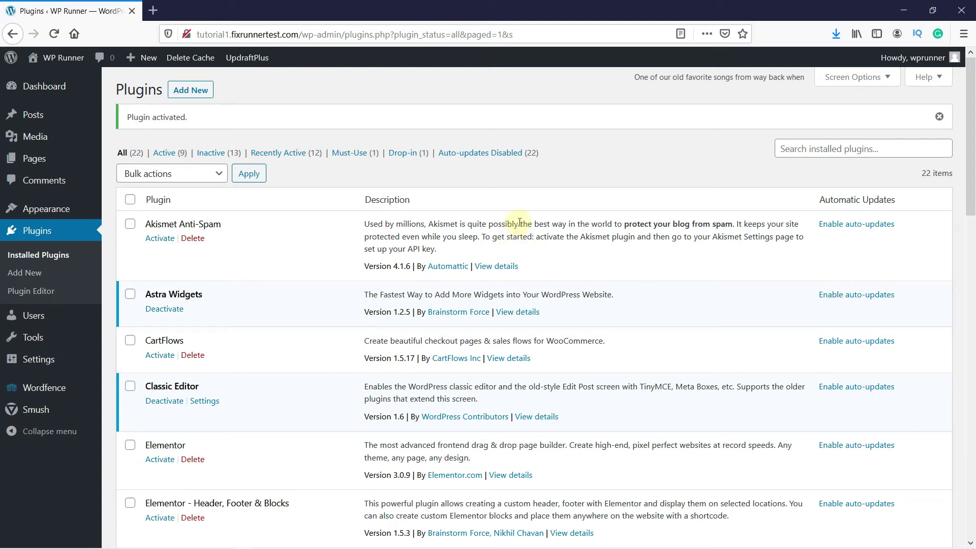
# Open the Exploit Scanner tool from the Tools menu.
pyautogui.moveTo(29, 344)
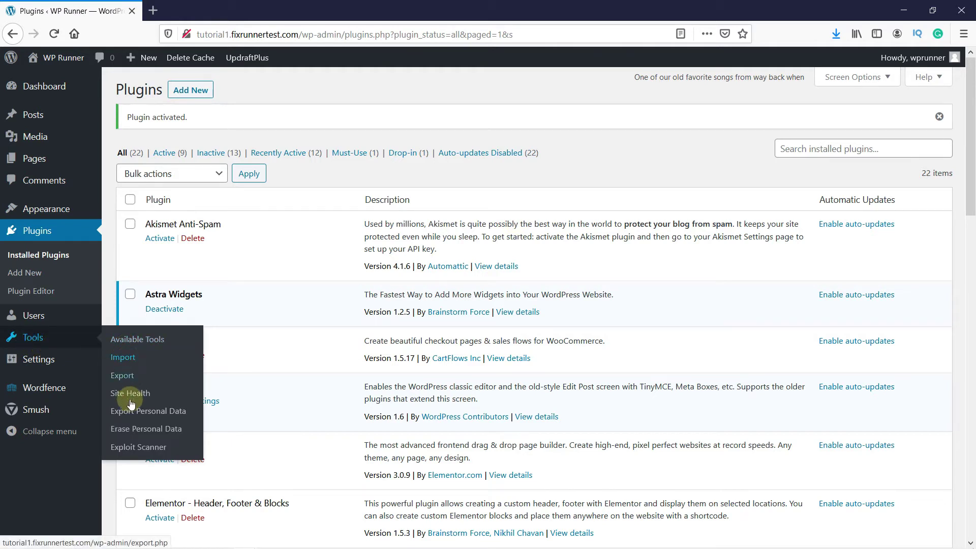
pyautogui.click(142, 454)
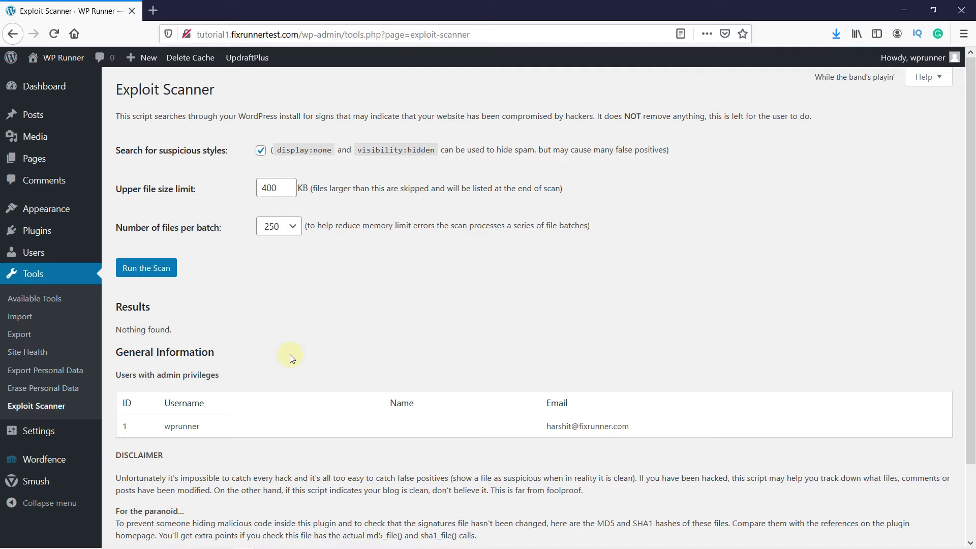
# Run the Exploit Scanner and find 'database' in its results, scrolling to the highlighted match.
pyautogui.click(148, 275)
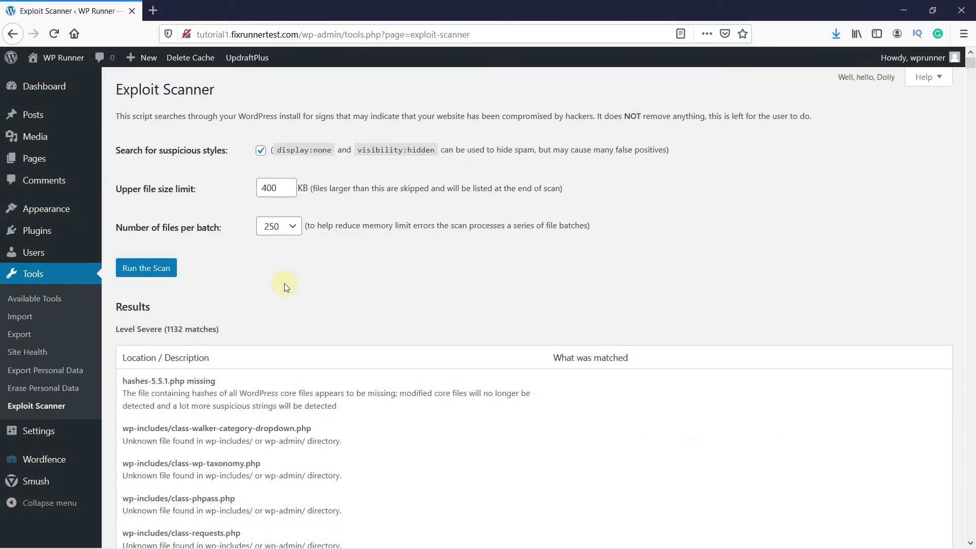
pyautogui.hotkey('ctrl', 'f')
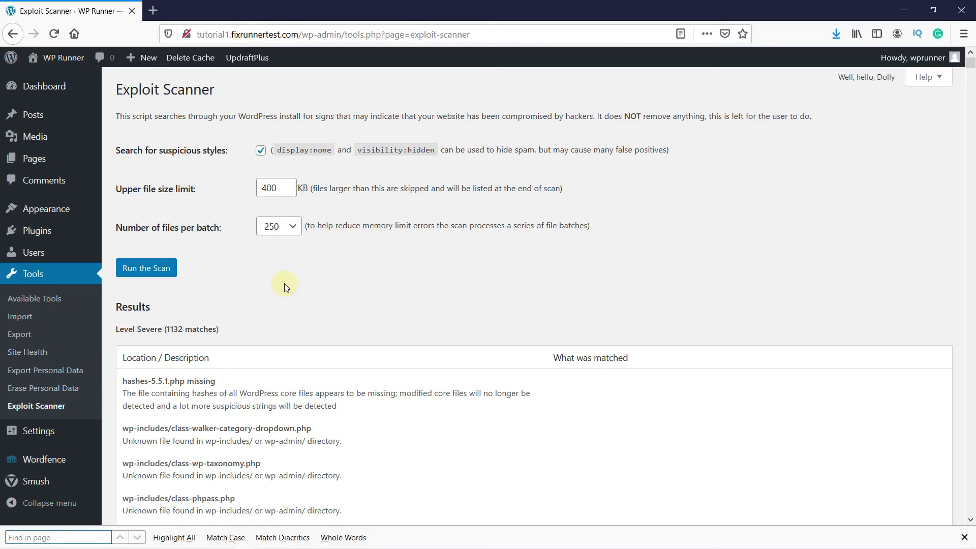
pyautogui.click(71, 537)
pyautogui.write('dat')
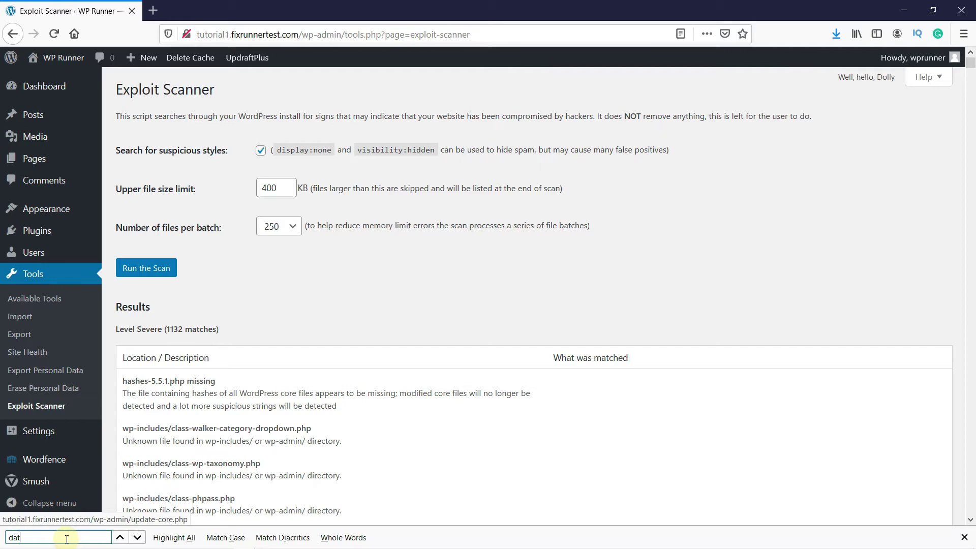
pyautogui.write('abase')
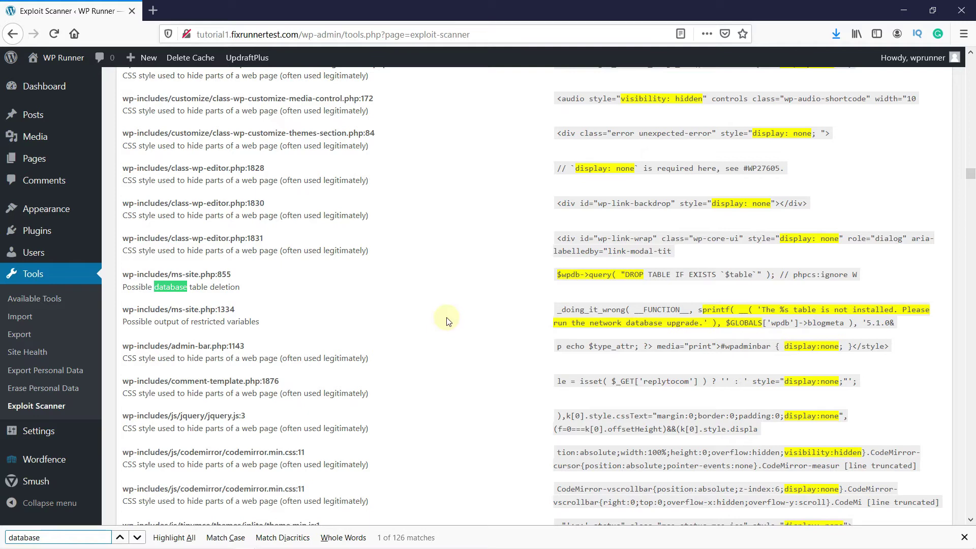
pyautogui.scroll(4, 457, 290)
pyautogui.scroll(2, 459, 292)
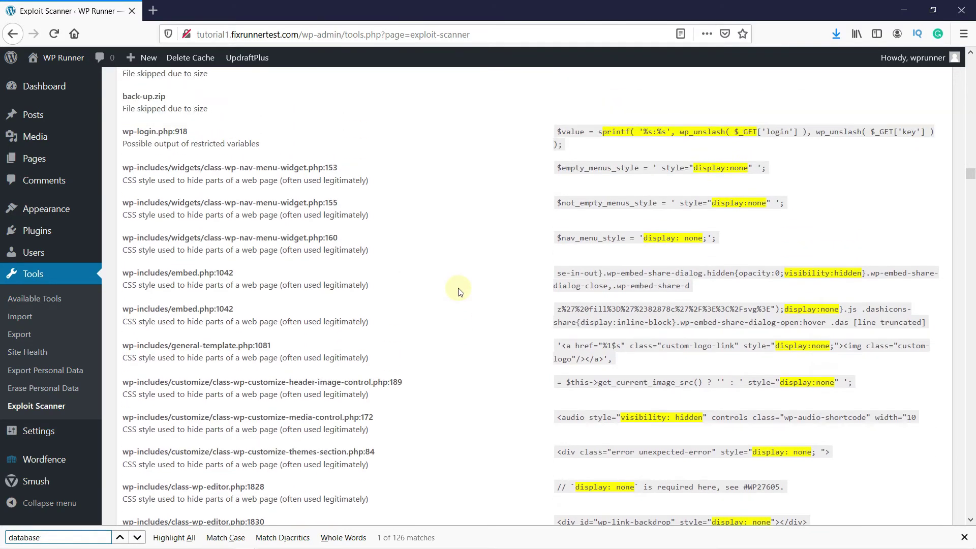
pyautogui.scroll(-5, 458, 291)
pyautogui.scroll(-7, 459, 291)
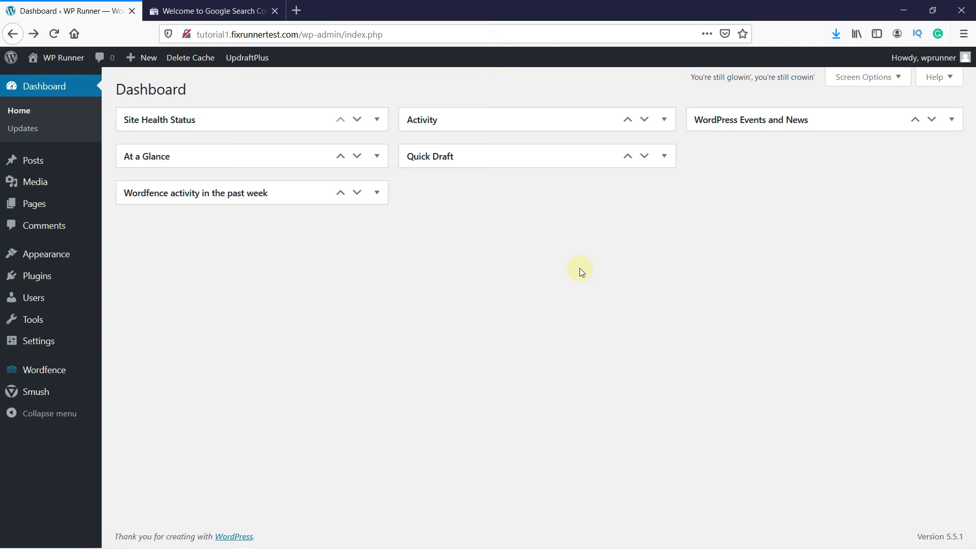
pyautogui.click(221, 12)
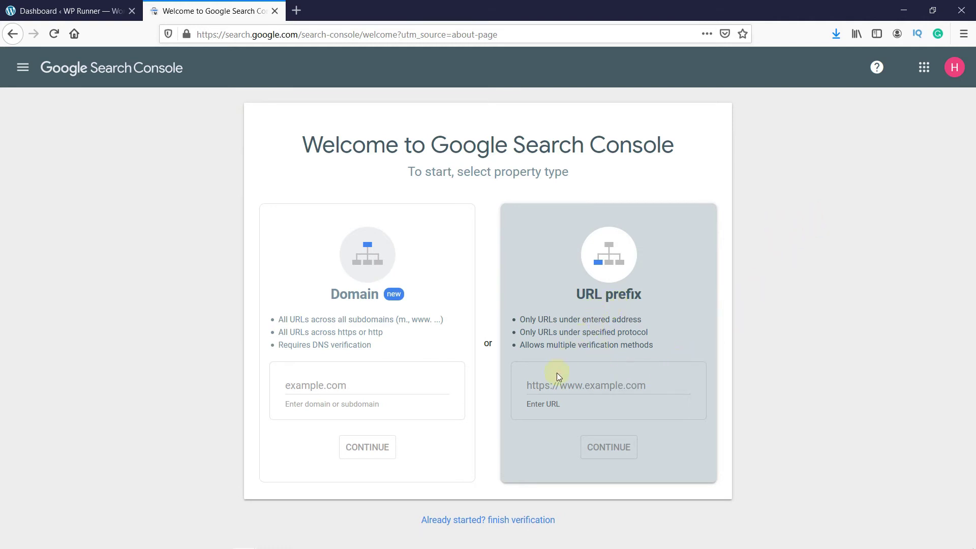
pyautogui.click(552, 385)
pyautogui.write('http://tutorial1.fixrunnertest.com/')
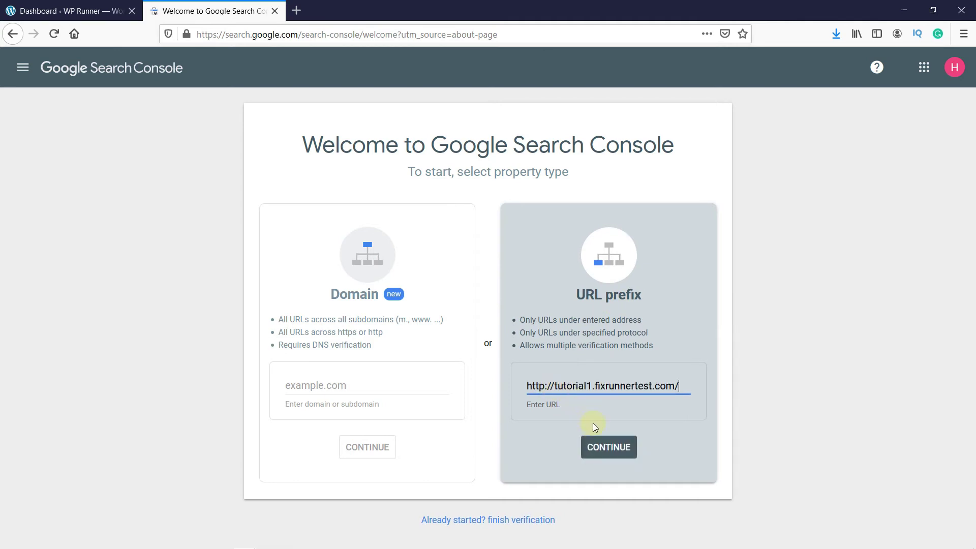
pyautogui.click(596, 450)
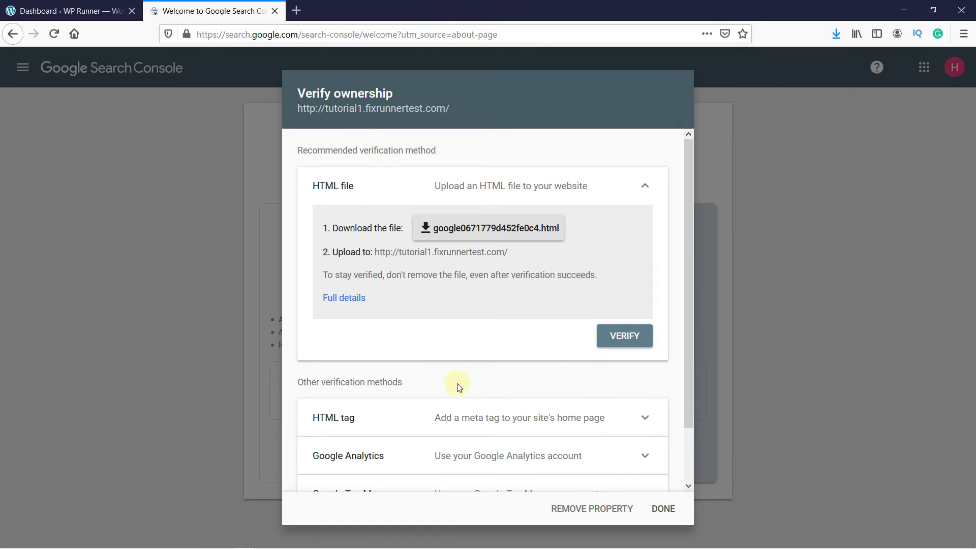
# Expand the HTML tag verification method and copy its google-site-verification meta tag.
pyautogui.scroll(-2, 514, 359)
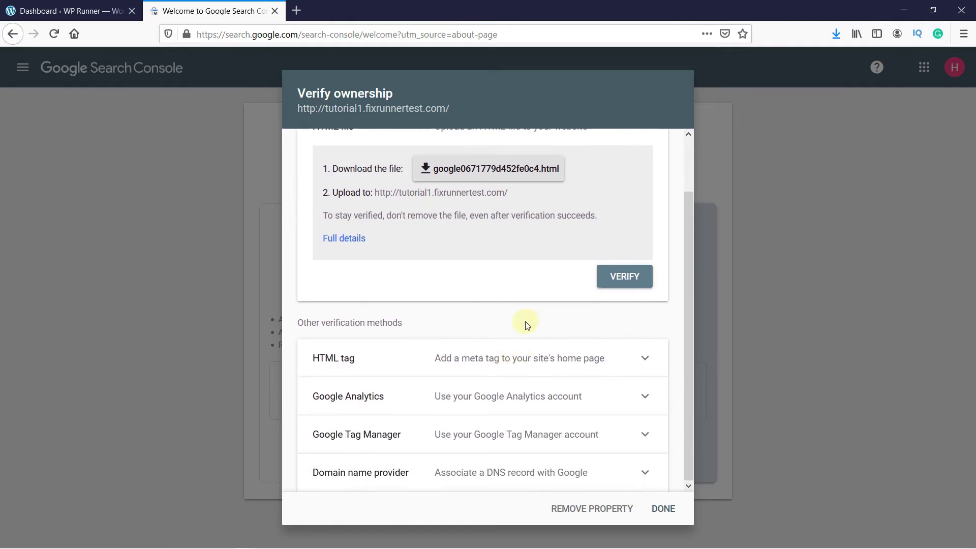
pyautogui.click(640, 356)
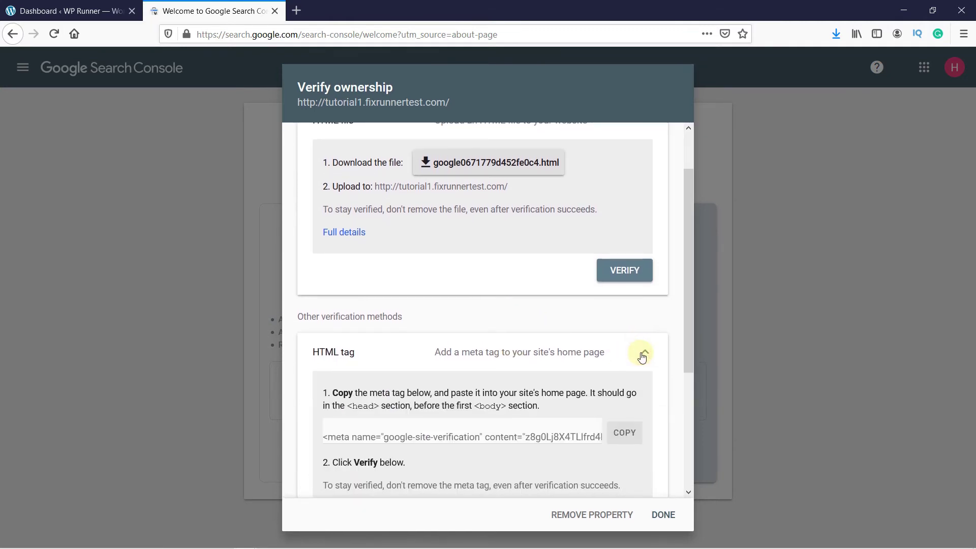
pyautogui.scroll(2, 601, 328)
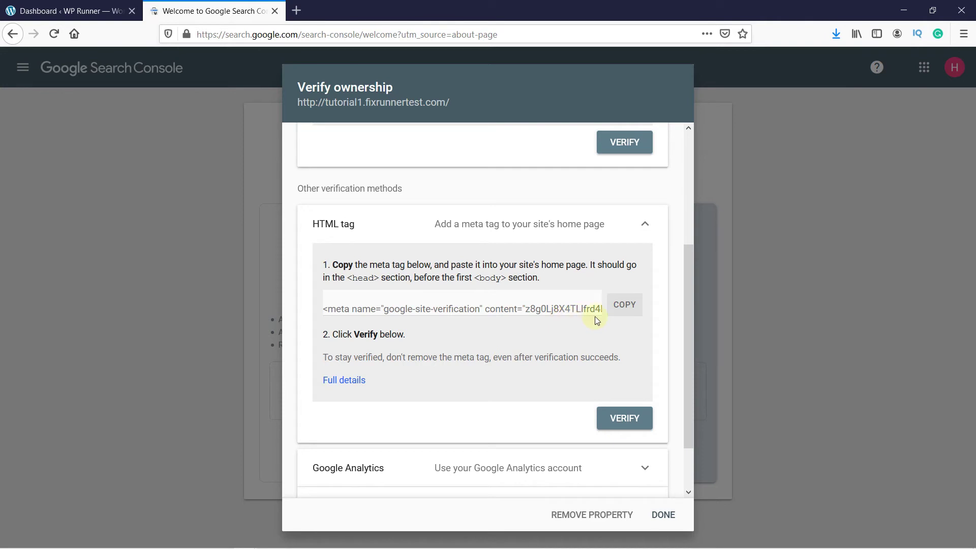
pyautogui.click(629, 308)
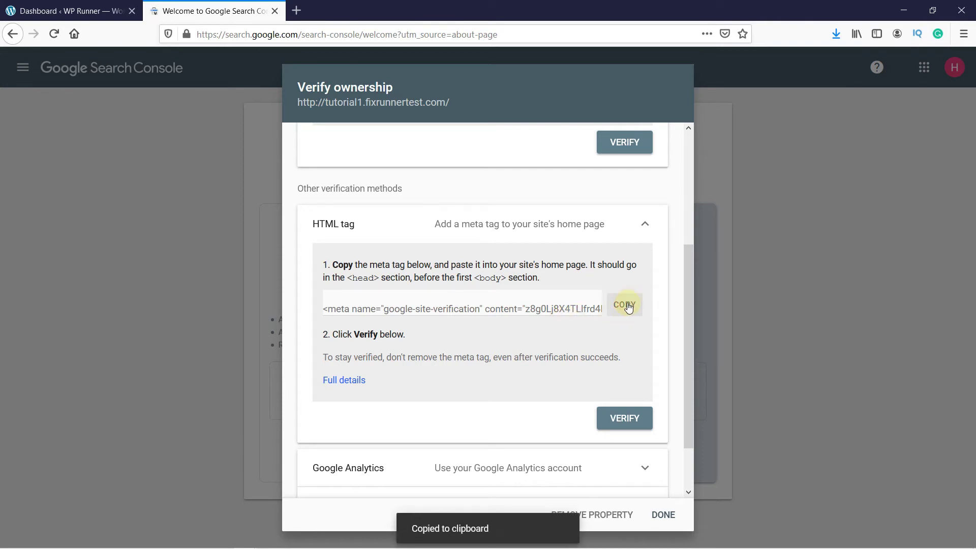
# Search plugins for 'insert headers and footer', then install and activate Insert Headers and Footers.
pyautogui.click(81, 11)
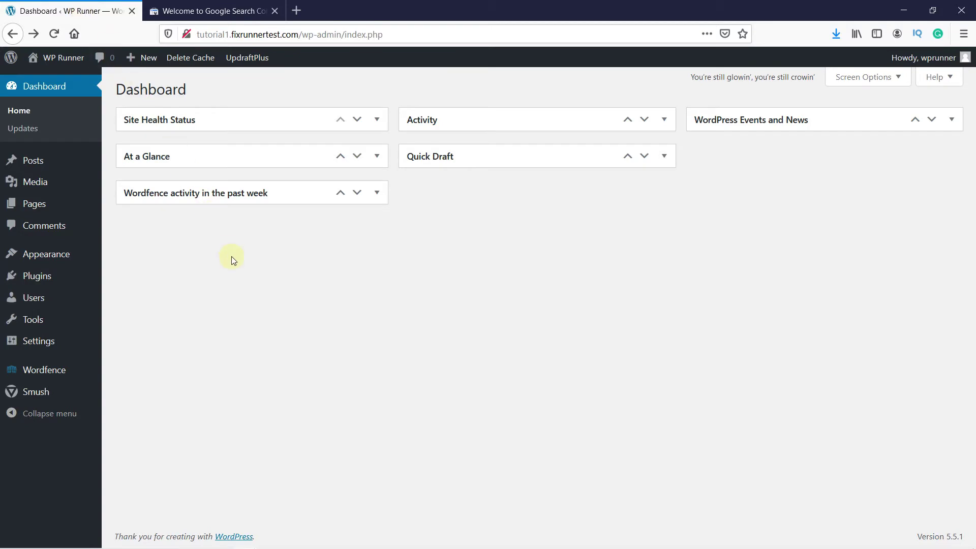
pyautogui.moveTo(81, 277)
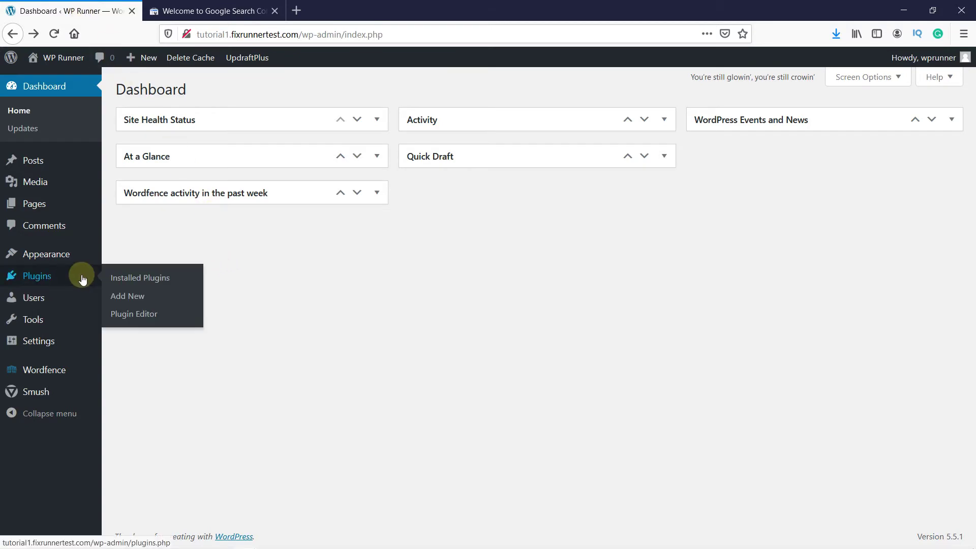
pyautogui.click(126, 297)
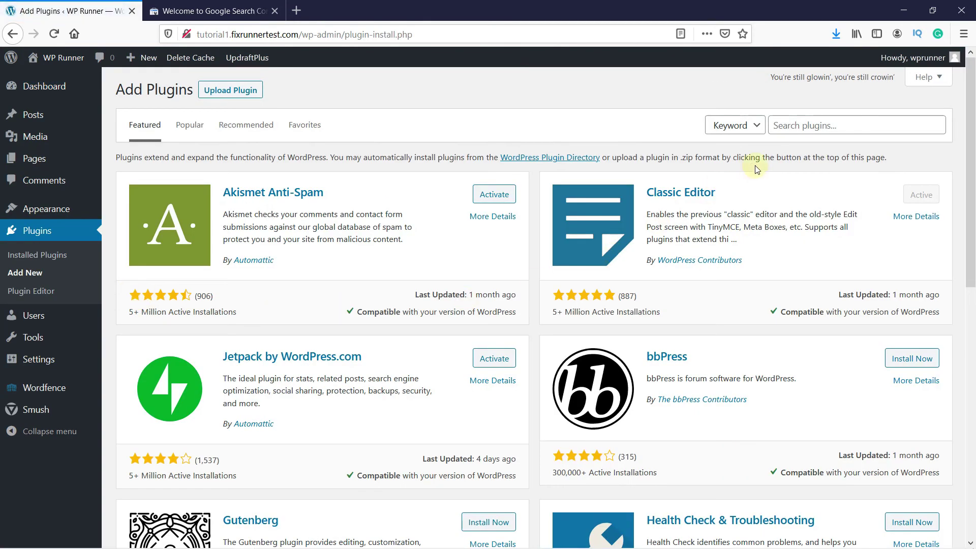
pyautogui.click(788, 125)
pyautogui.write('in')
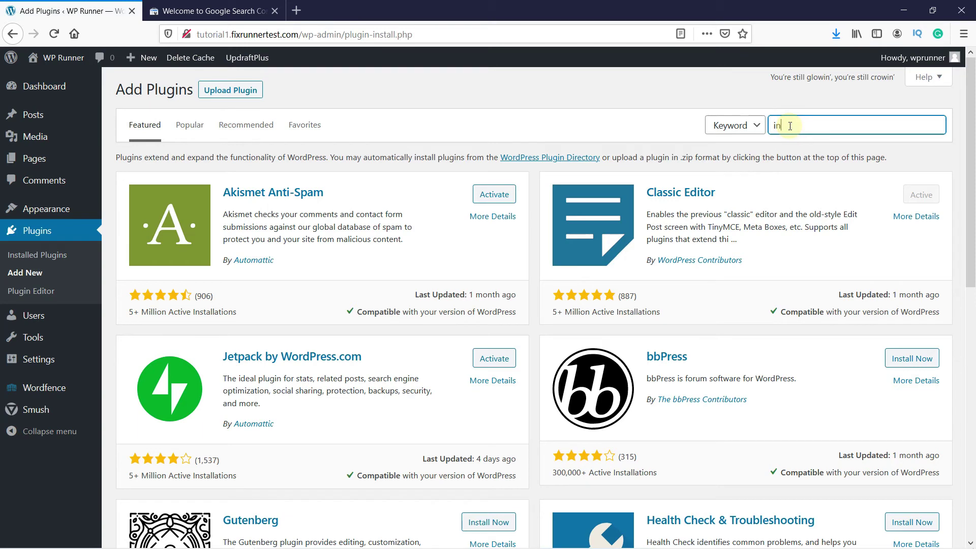
pyautogui.write('sert')
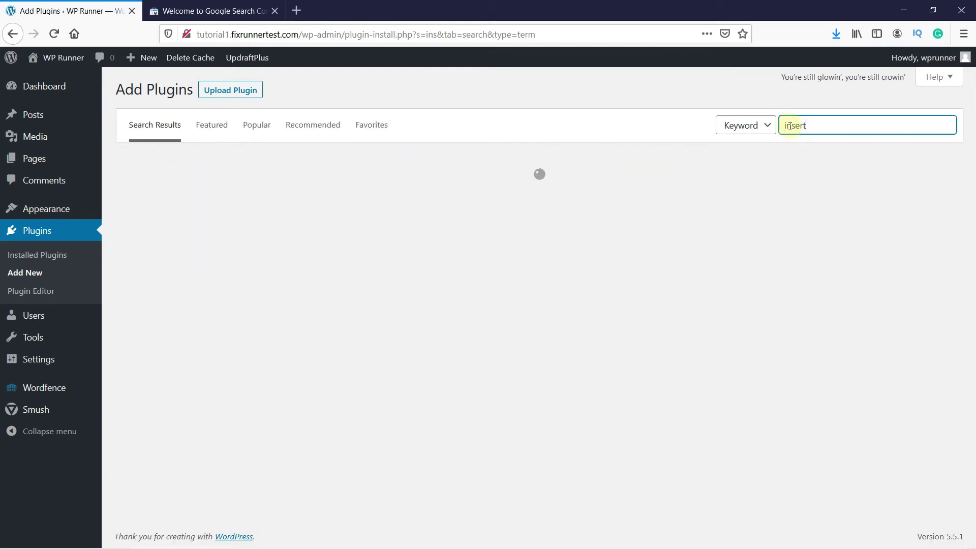
pyautogui.write(' headers and f')
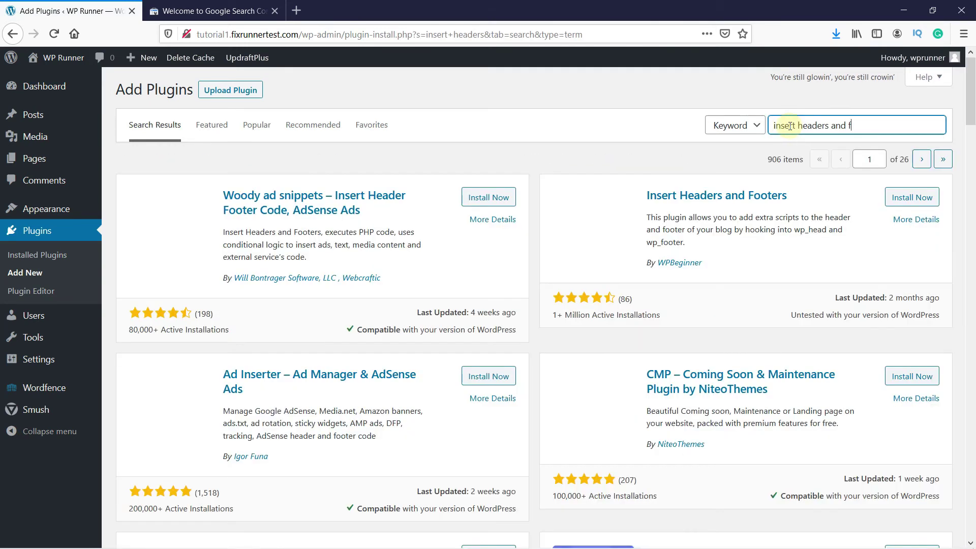
pyautogui.write('ooter')
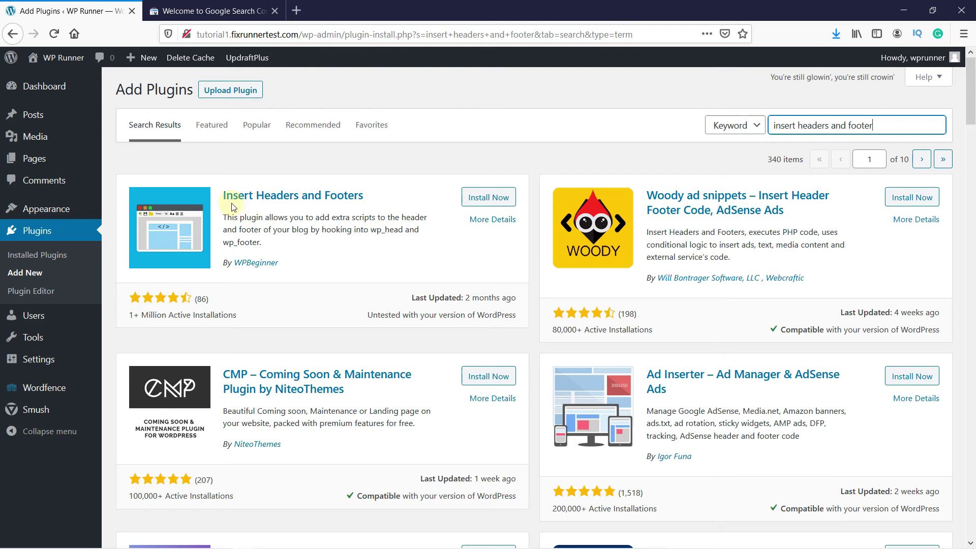
pyautogui.click(484, 198)
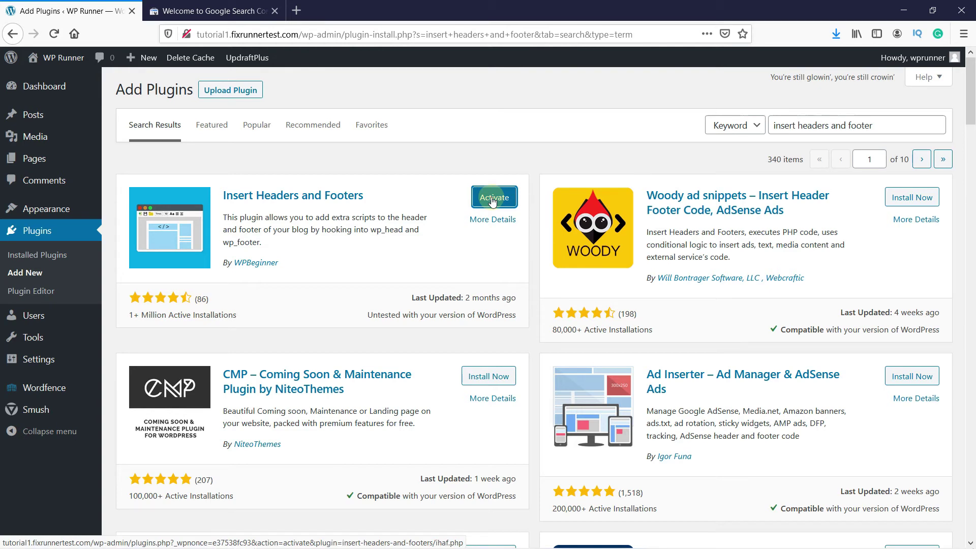
pyautogui.click(492, 198)
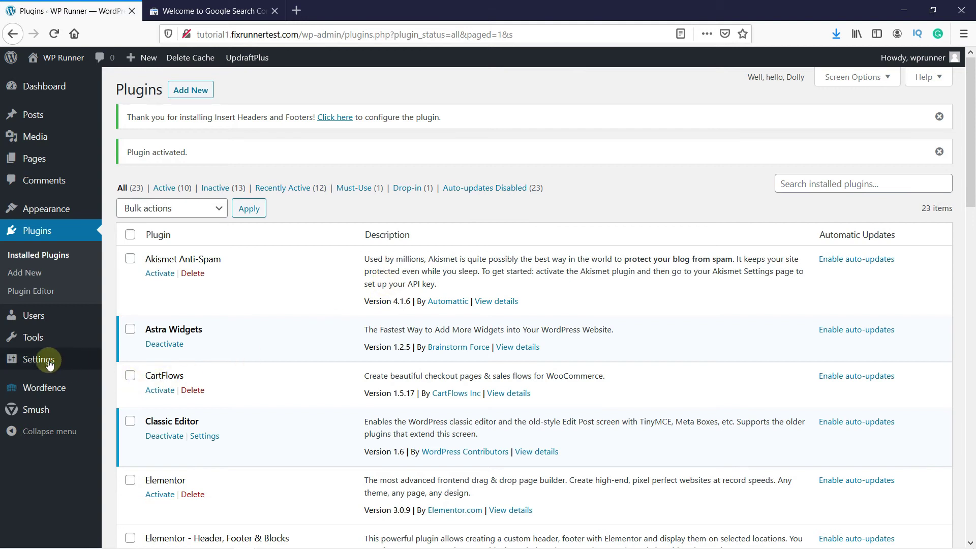
# Paste the google-site-verification meta tag into Scripts in Header and save the settings.
pyautogui.moveTo(48, 362)
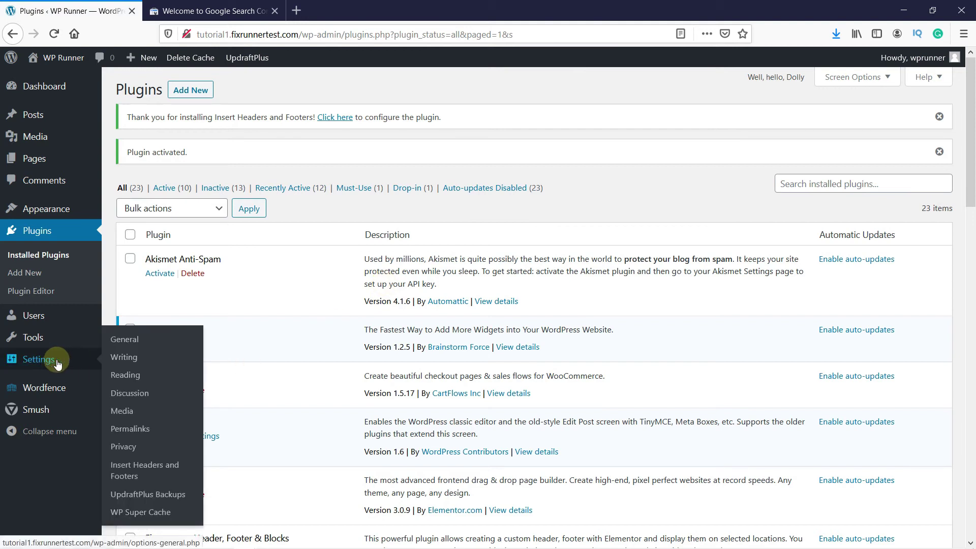
pyautogui.click(127, 477)
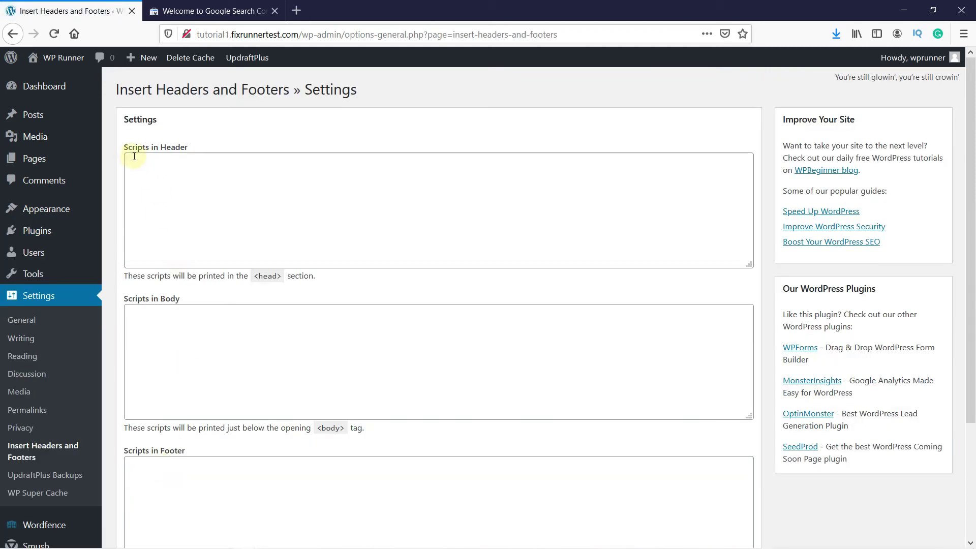
pyautogui.click(176, 166)
pyautogui.hotkey('ctrl', 'v')
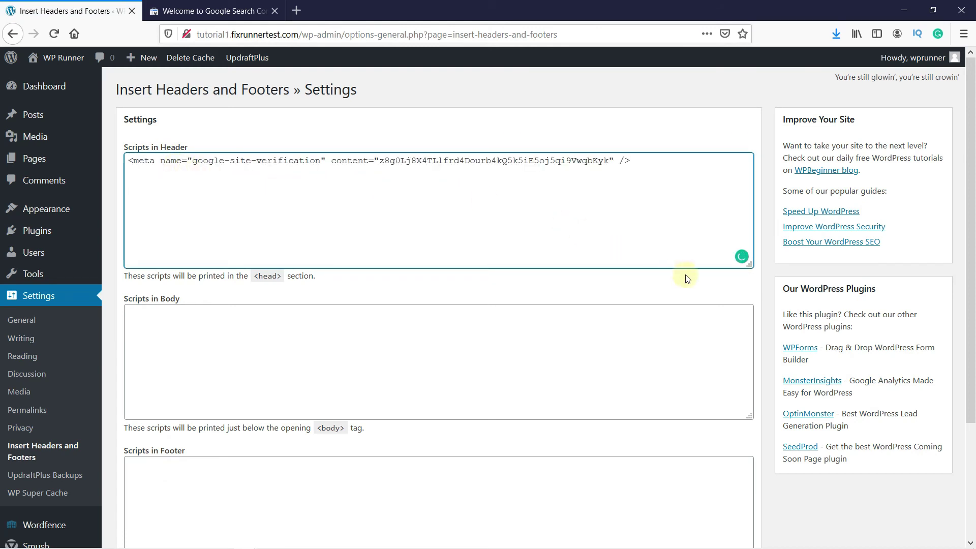
pyautogui.scroll(-3, 765, 277)
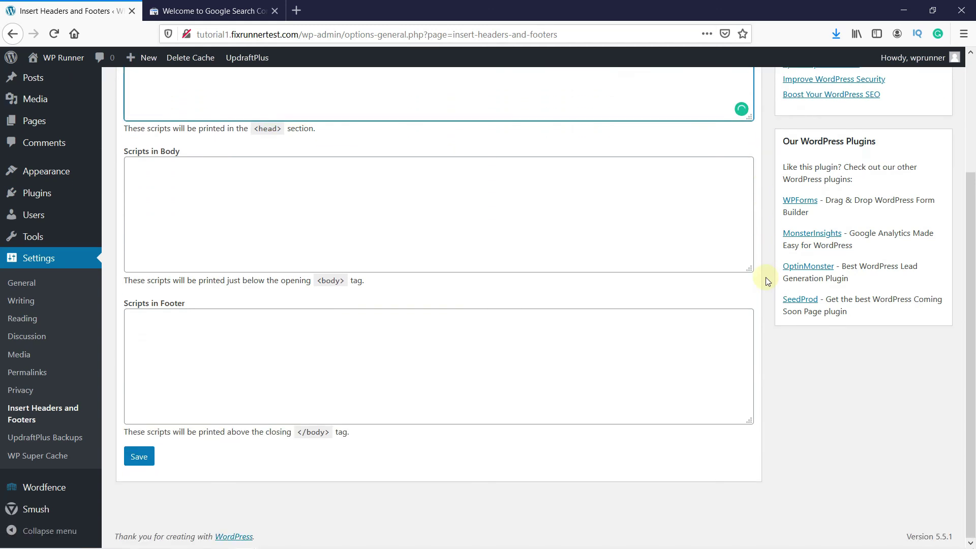
pyautogui.click(140, 459)
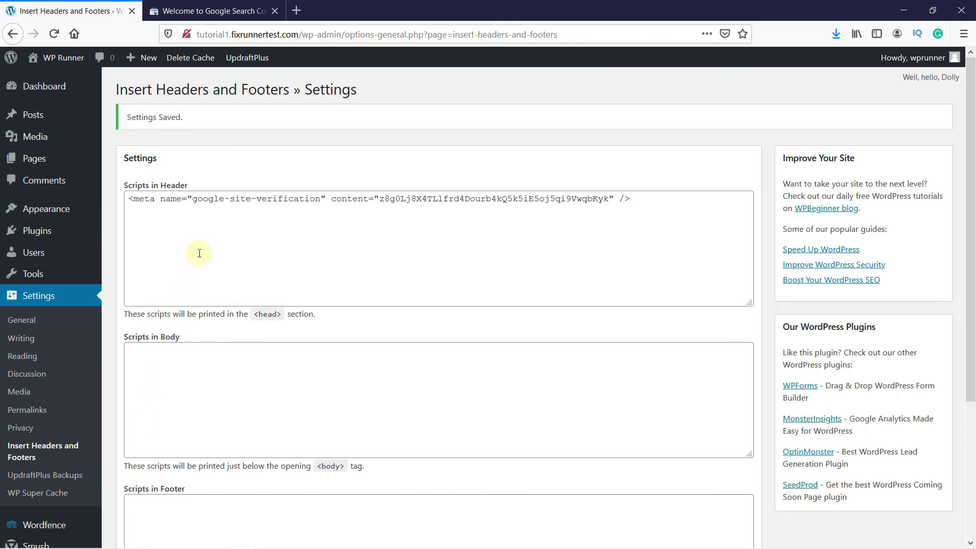
# Verify ownership through the HTML tag and dismiss the confirmation to reach the Overview page.
pyautogui.click(213, 16)
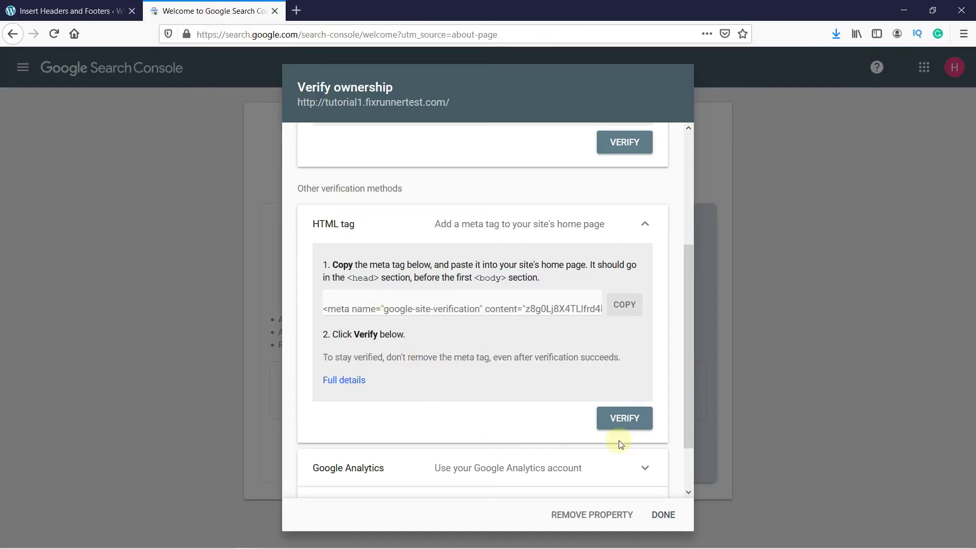
pyautogui.click(634, 425)
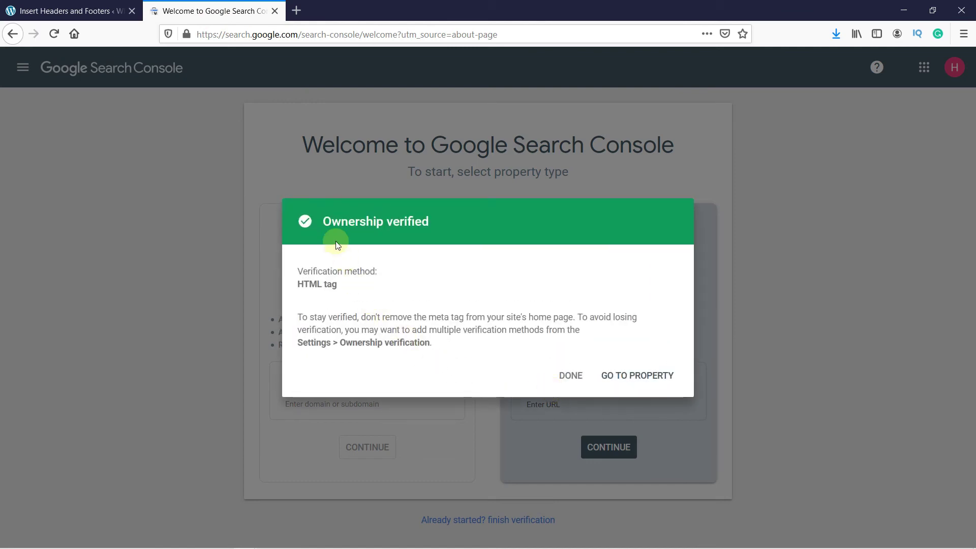
pyautogui.click(571, 376)
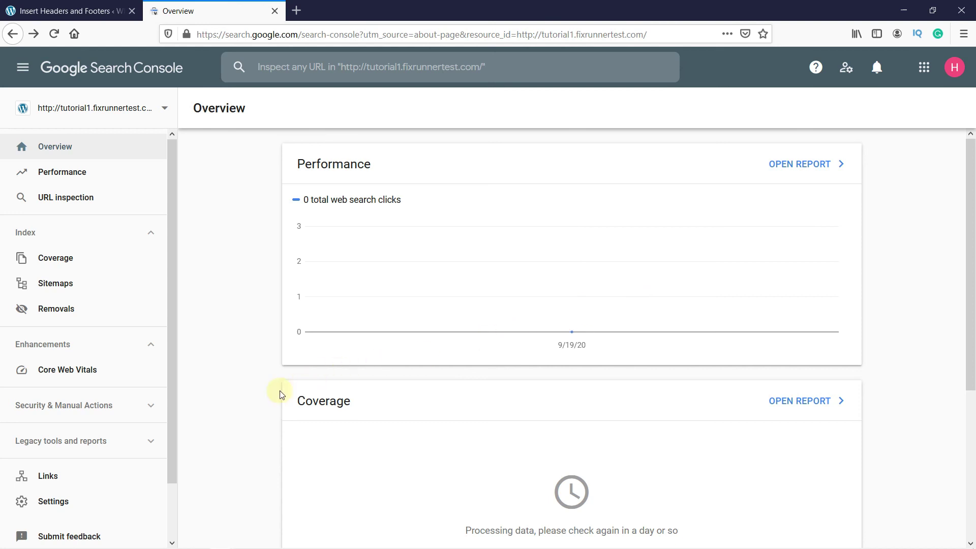
# Open the Security issues report under Security & Manual Actions, showing no issues detected.
pyautogui.click(152, 407)
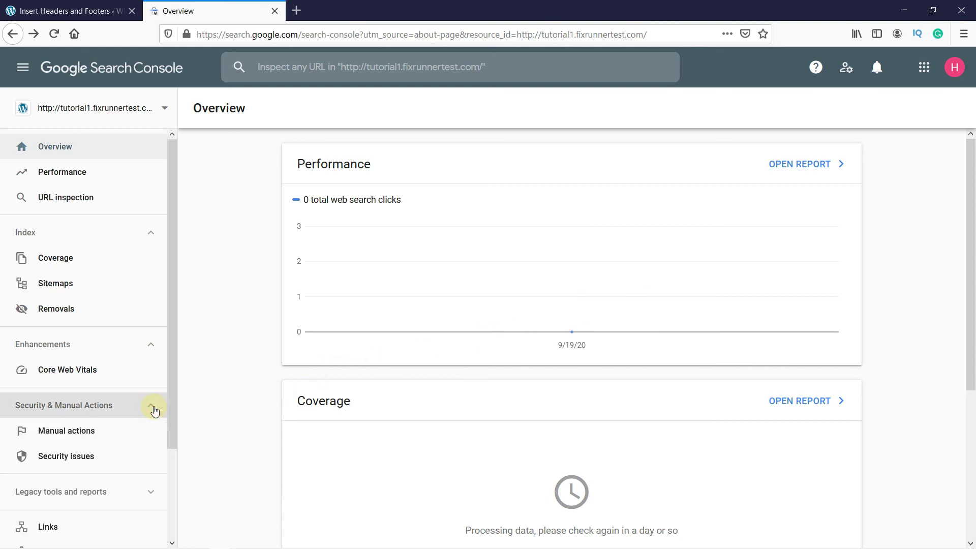
pyautogui.click(67, 457)
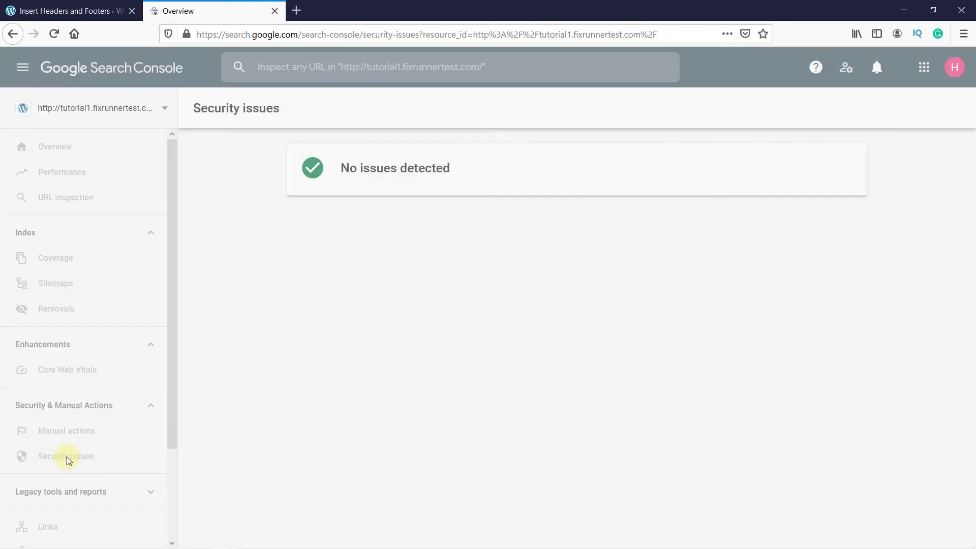